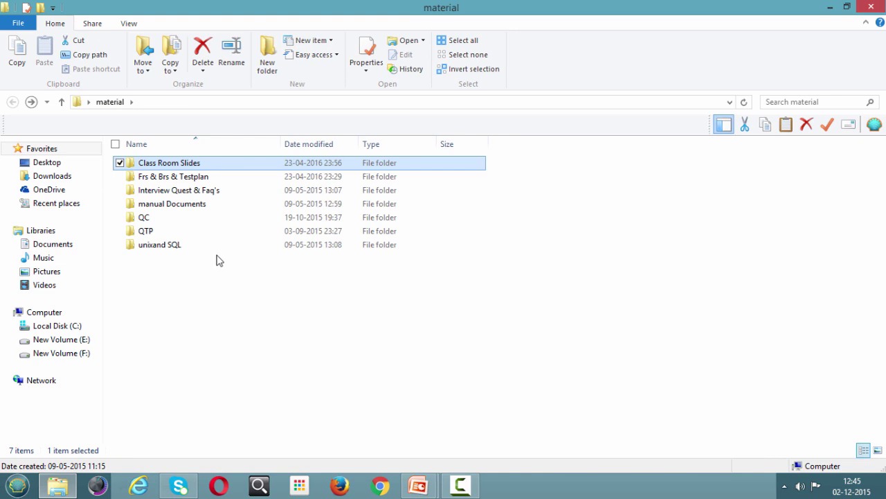
- Open EBanking-BRS_1.1.doc from the Frs & Brs & Testplan folder in Word
double_click(199, 182)
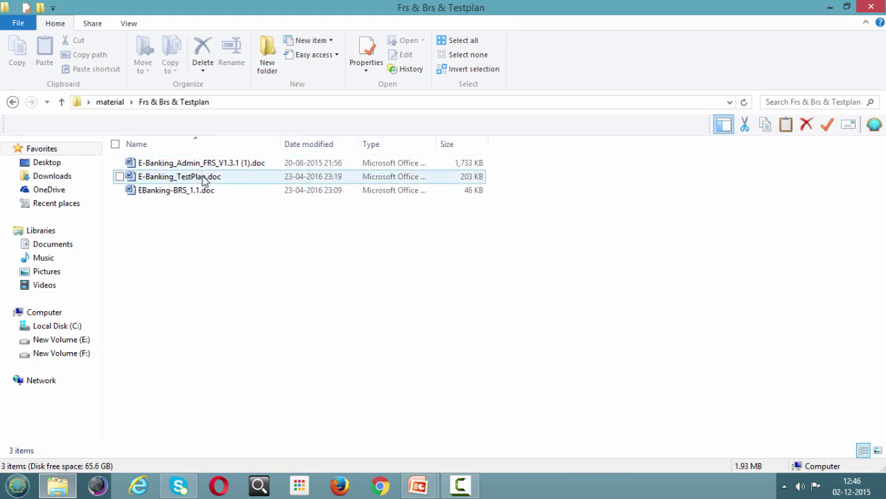
left_click(204, 190)
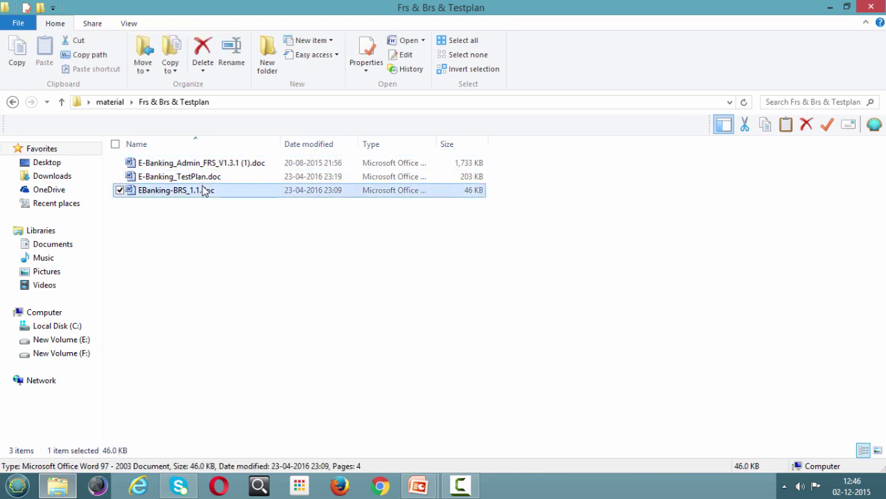
double_click(204, 190)
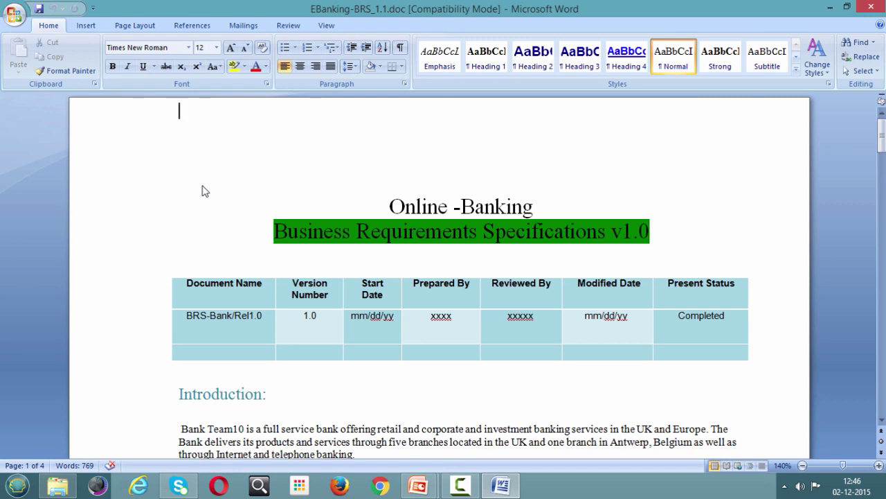
key("Down")
key("Down")
key("Down")
key("Down")
key("Down")
key("Down")
key("Down")
key("Down")
key("Down")
key("Down")
key("Down")
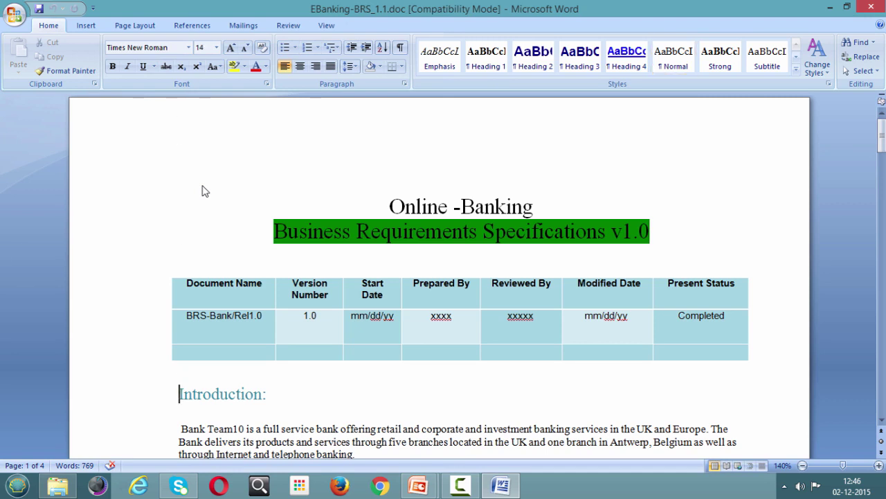
key("Down")
key("Down")
key("Down")
key("Down")
key("Down")
key("Down")
key("Down")
key("Down")
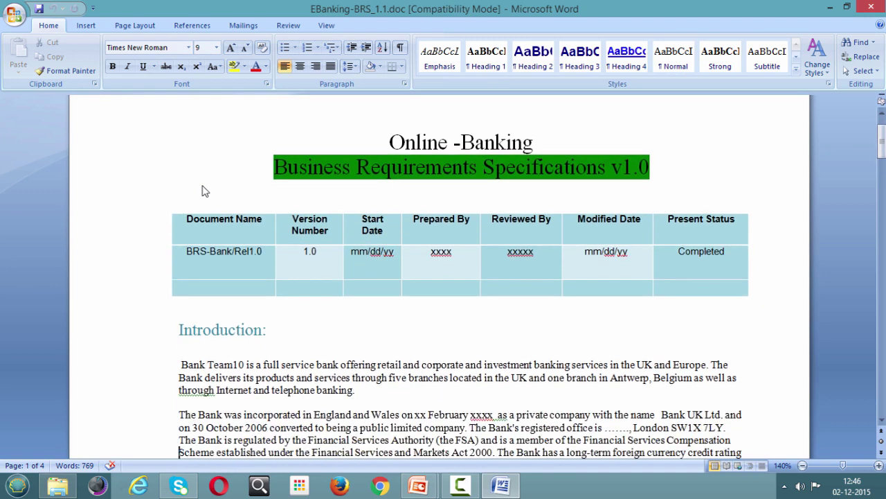
key("Down")
key("Down")
key("Down")
key("Down")
key("Down")
key("Down")
key("Down")
key("Down")
key("Down")
key("Down")
key("Down")
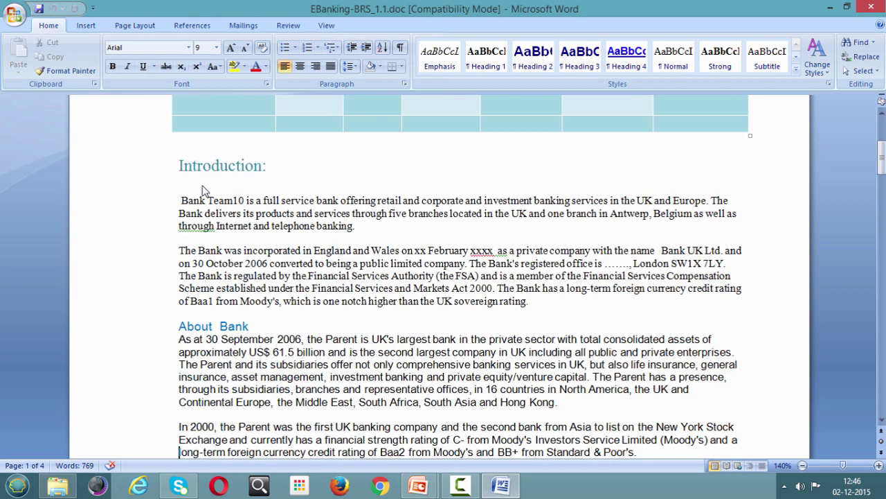
key("Down")
key("Down")
key("Down")
key("Down")
key("Down")
key("Down")
key("Down")
key("Down")
key("Down")
key("Down")
key("Down")
key("Down")
key("Down")
key("Down")
key("Down")
key("Down")
key("Down")
key("Down")
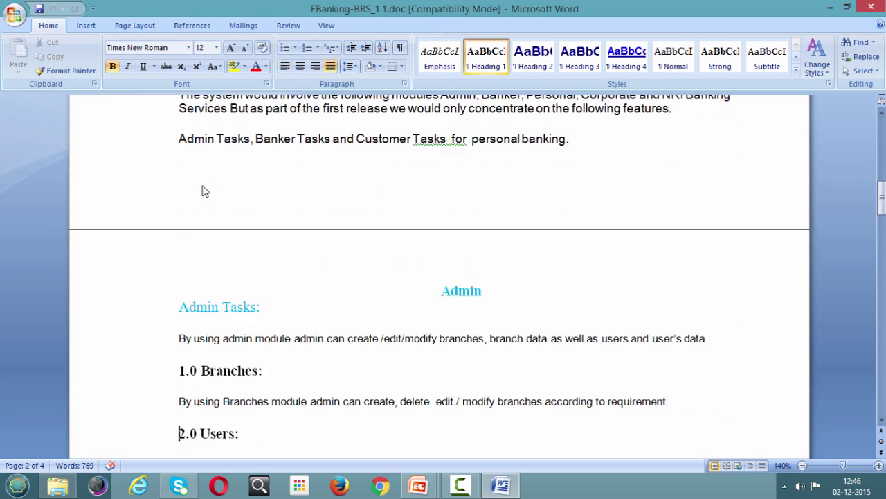
key("Down")
key("Down")
key("Down")
key("Down")
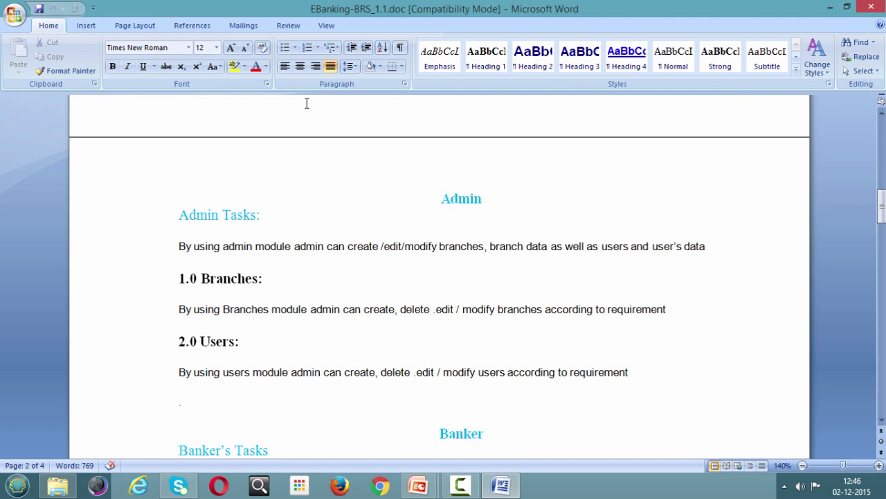
double_click(457, 199)
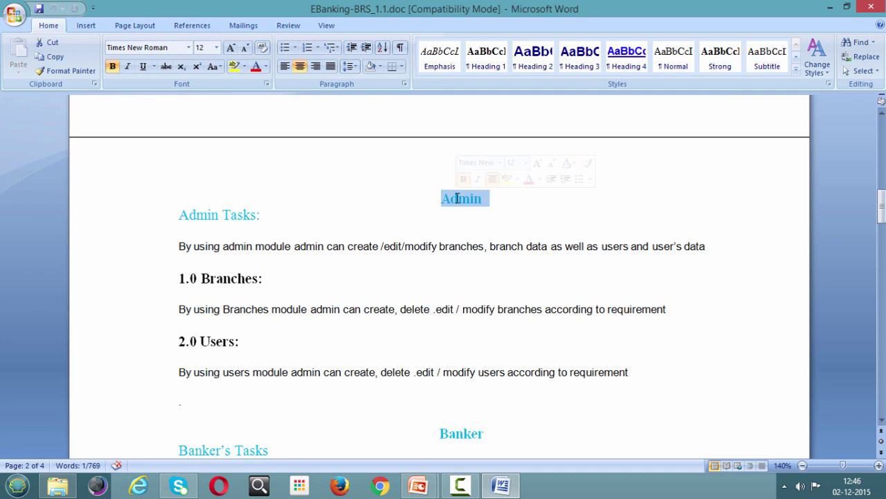
left_click(456, 433)
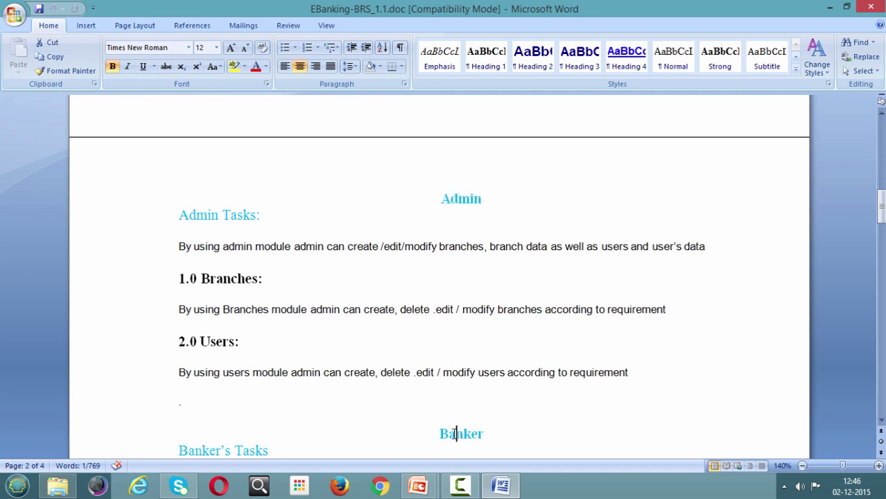
double_click(456, 433)
key("Down")
key("Down")
key("Down")
key("Down")
key("Down")
key("Down")
key("Down")
key("Down")
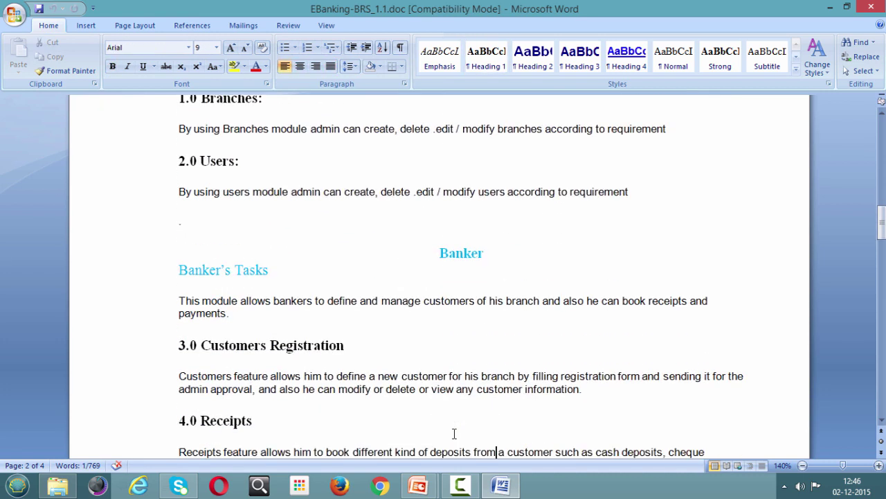
key("Down")
key("Down")
key("Down")
key("Down")
key("Down")
key("Down")
key("Down")
key("Down")
key("Down")
key("Down")
key("Down")
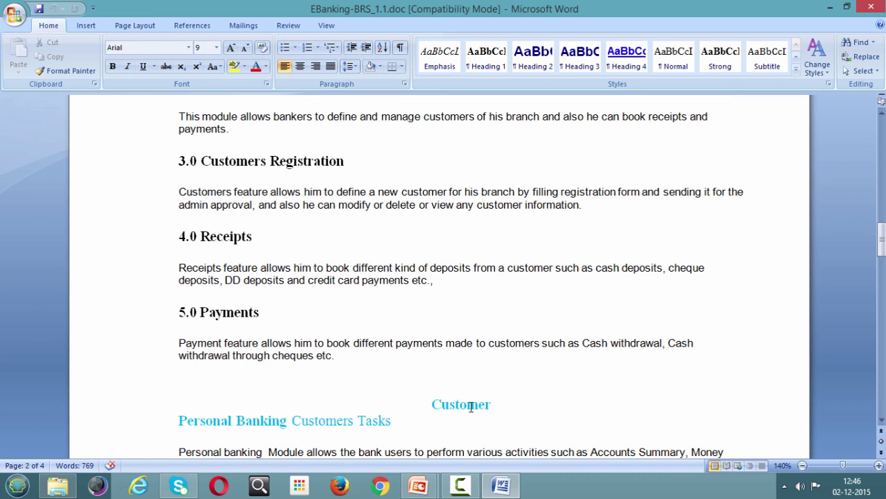
key("Up")
key("Up")
key("shift+Up")
key("Up")
key("Up")
key("Up")
key("Up")
key("Up")
key("Up")
key("Up")
key("Up")
key("Up")
key("Up")
key("Up")
key("Up")
key("Up")
key("Up")
key("Up")
key("Up")
key("Up")
key("Up")
key("Up")
key("Up")
key("Up")
key("Up")
key("Up")
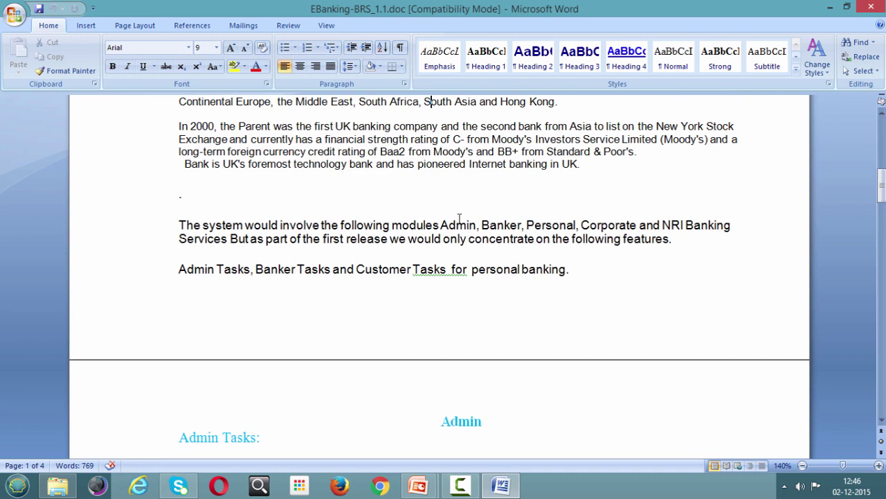
double_click(459, 223)
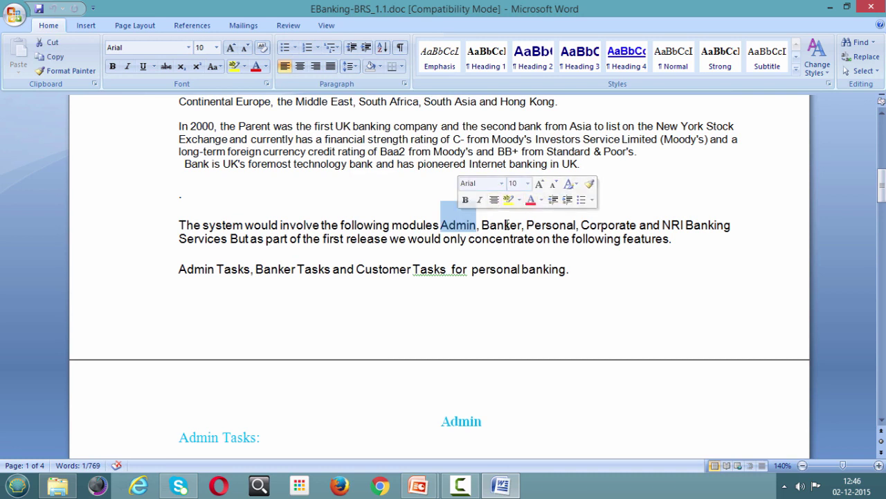
double_click(503, 225)
double_click(551, 225)
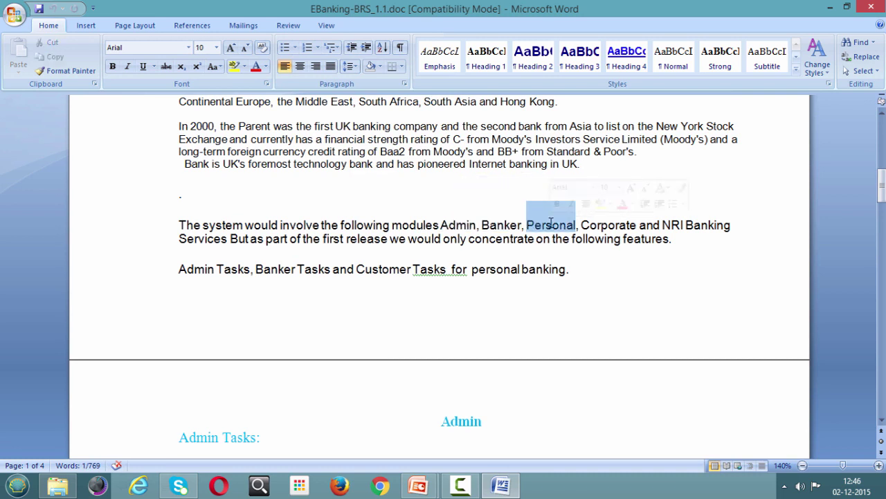
left_click(610, 225)
double_click(610, 225)
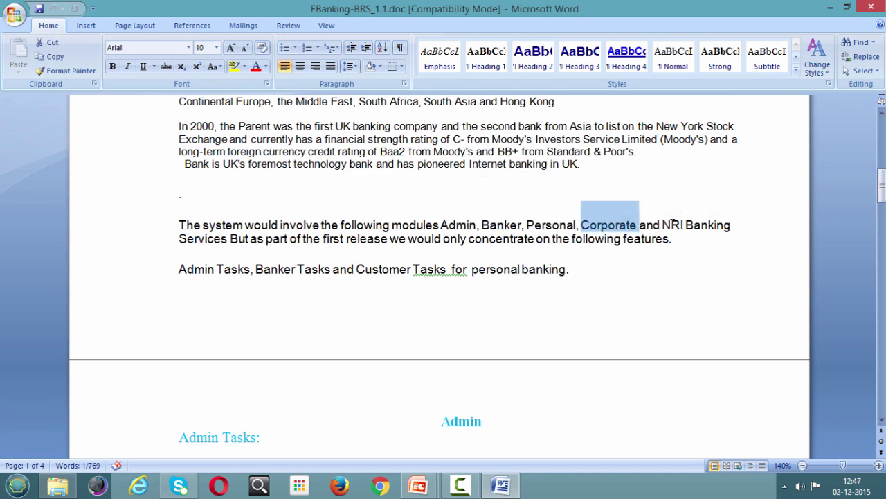
double_click(673, 225)
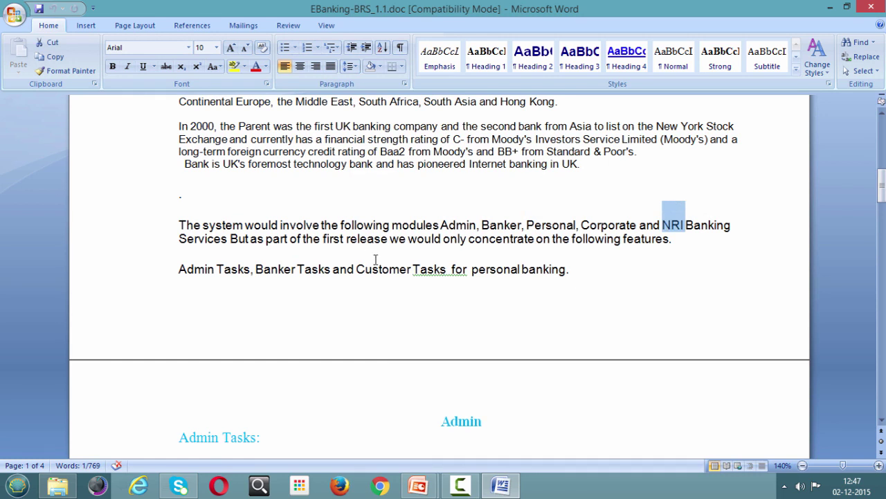
double_click(210, 268)
double_click(280, 270)
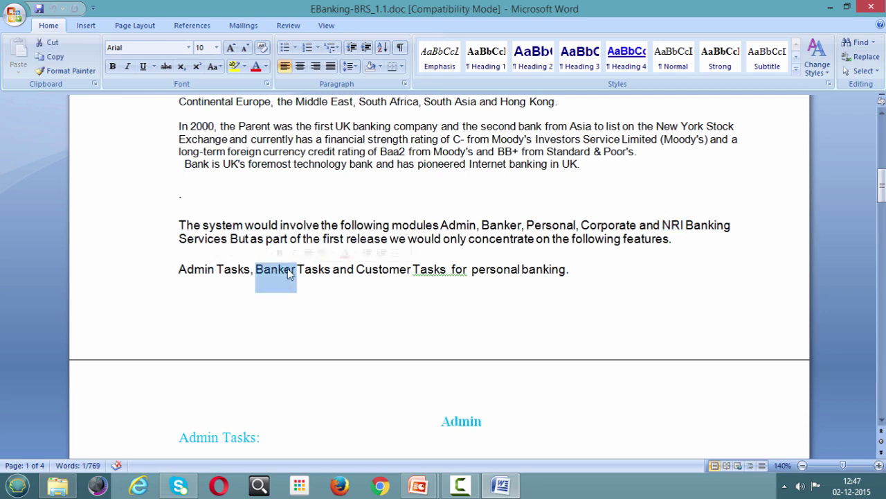
left_click(390, 270)
double_click(389, 269)
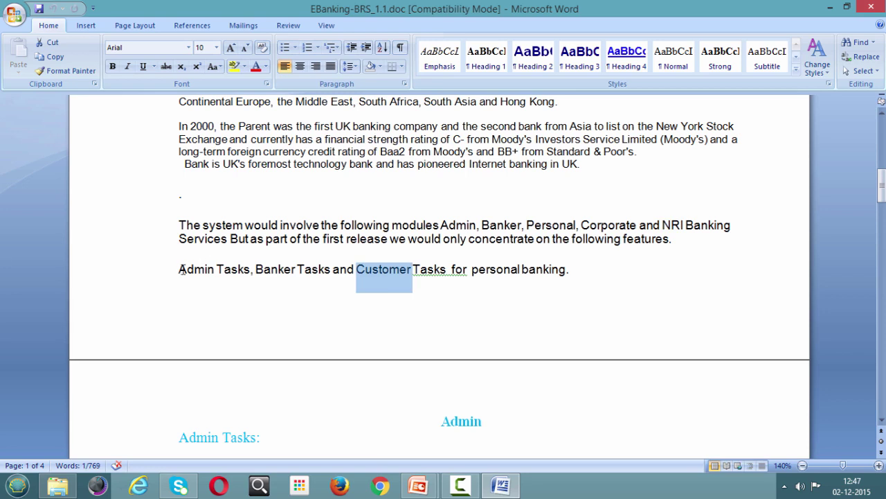
double_click(216, 269)
left_click_drag(181, 270, 243, 269)
left_click(275, 305)
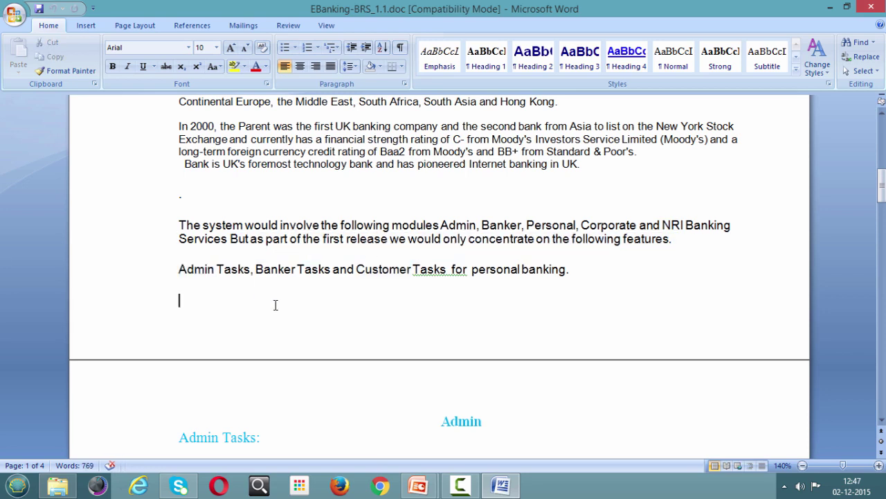
key("Down")
key("Down")
key("Down")
key("Down")
key("Down")
key("Down")
key("Down")
key("Down")
key("Down")
key("Down")
key("Down")
key("Down")
key("Down")
key("Down")
key("Down")
key("Down")
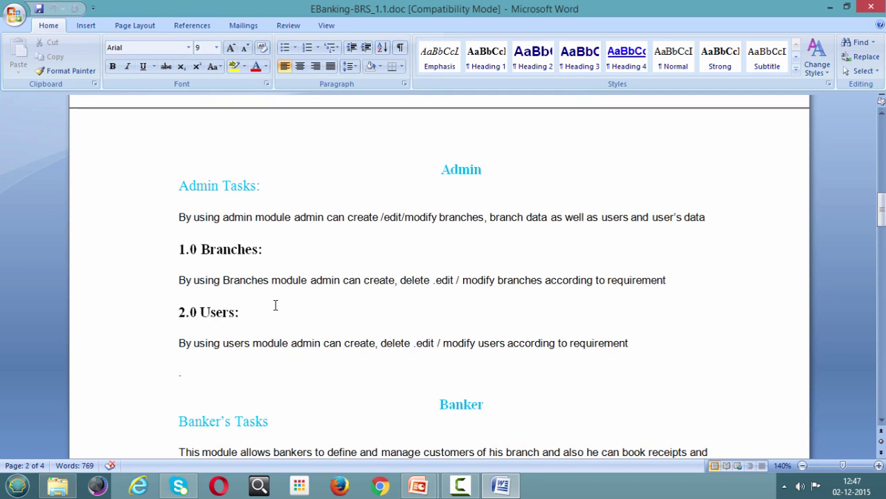
- Select the Admin and 1.0 Branches headings while reviewing the Admin Tasks section
double_click(470, 169)
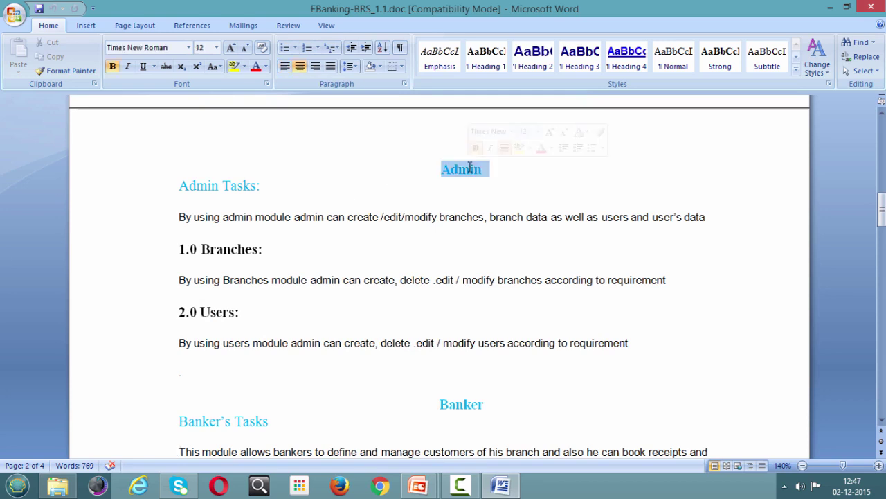
double_click(210, 185)
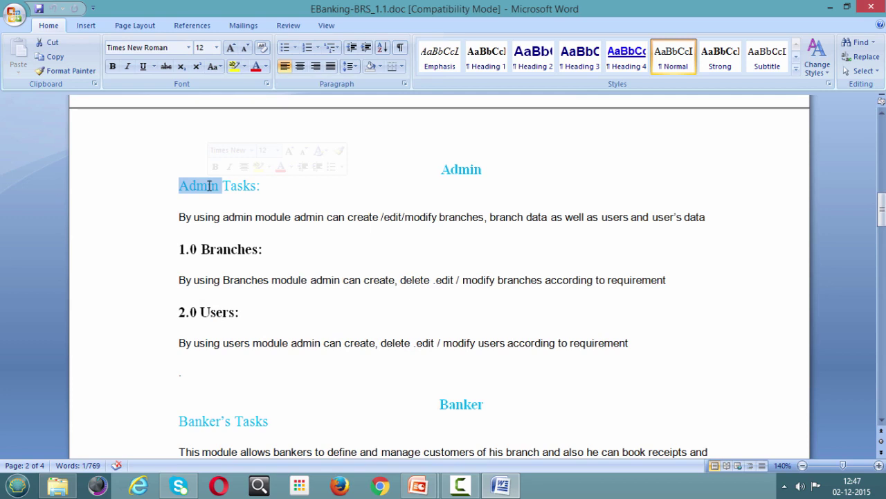
double_click(230, 249)
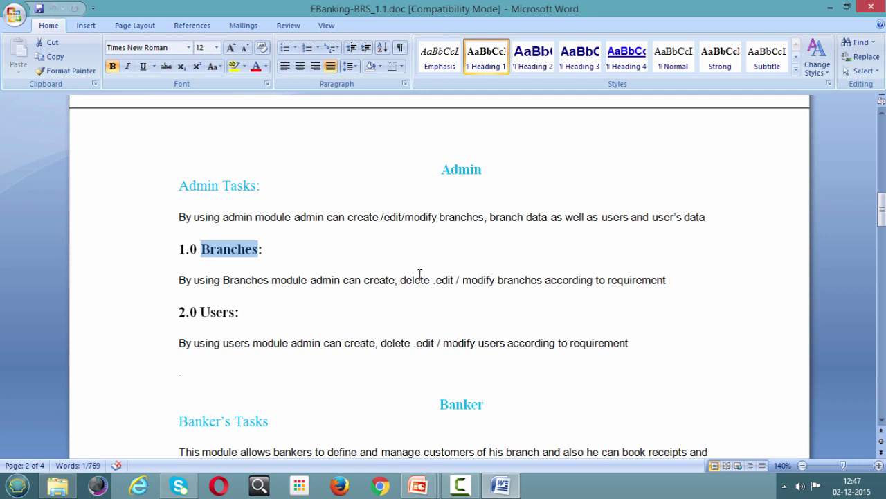
double_click(208, 185)
left_click(231, 249)
double_click(231, 249)
- Make the word 'create' in the Branches description bold
double_click(374, 283)
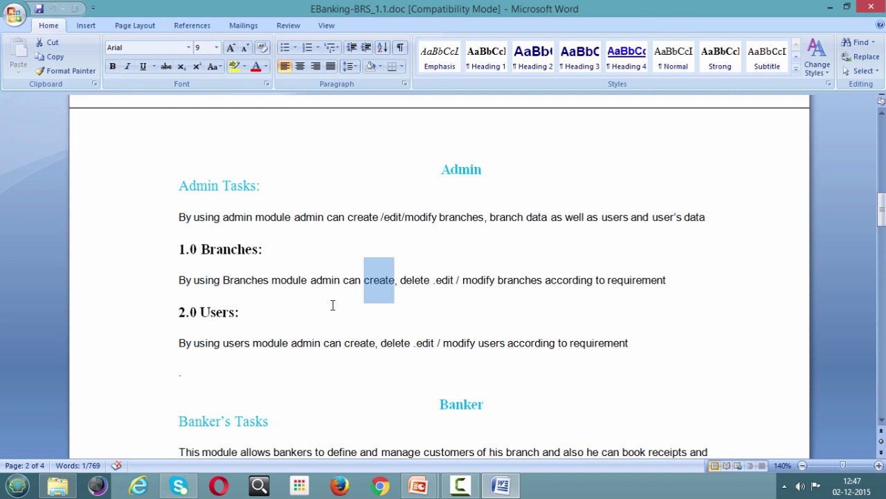
left_click(319, 279)
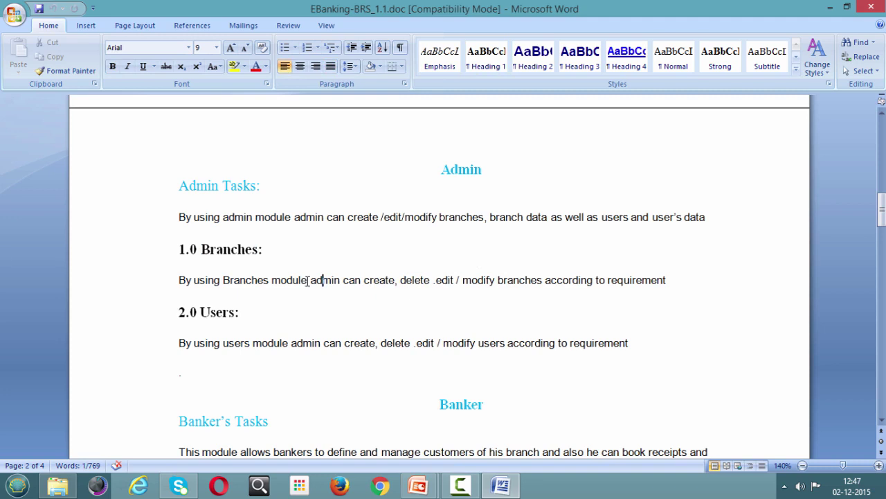
left_click_drag(268, 284, 311, 280)
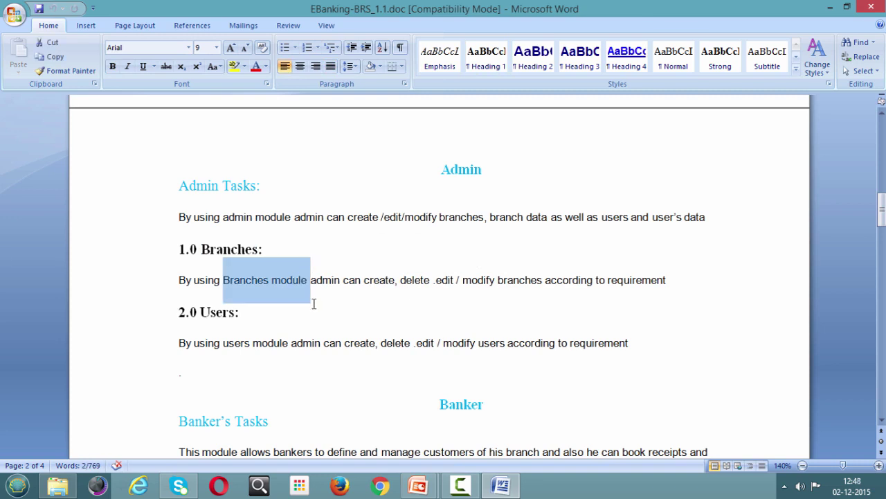
left_click(312, 303)
left_click_drag(179, 280, 370, 263)
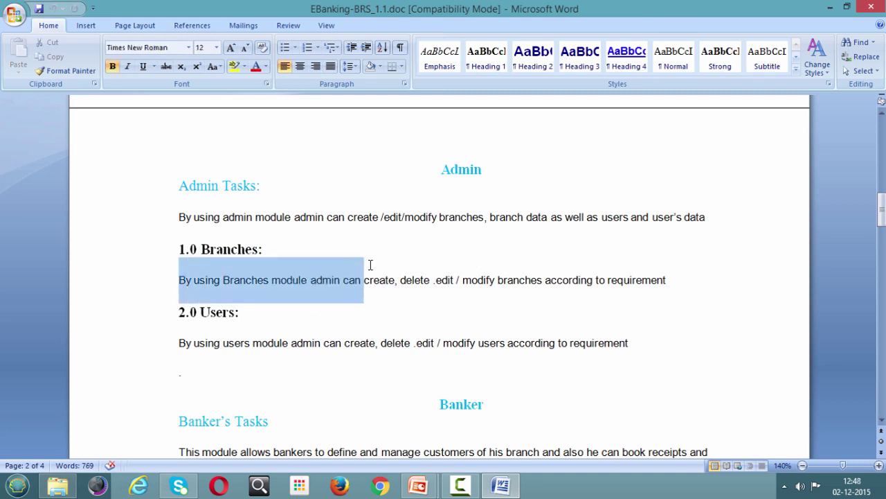
double_click(386, 269)
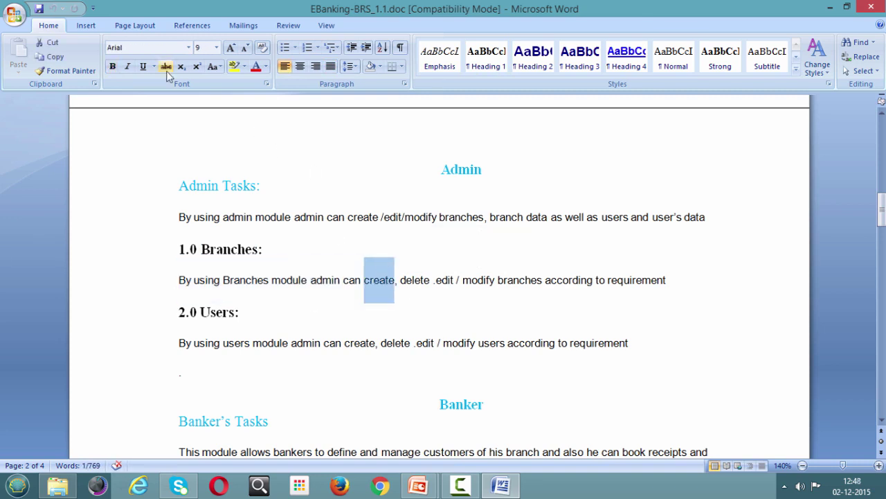
left_click(113, 67)
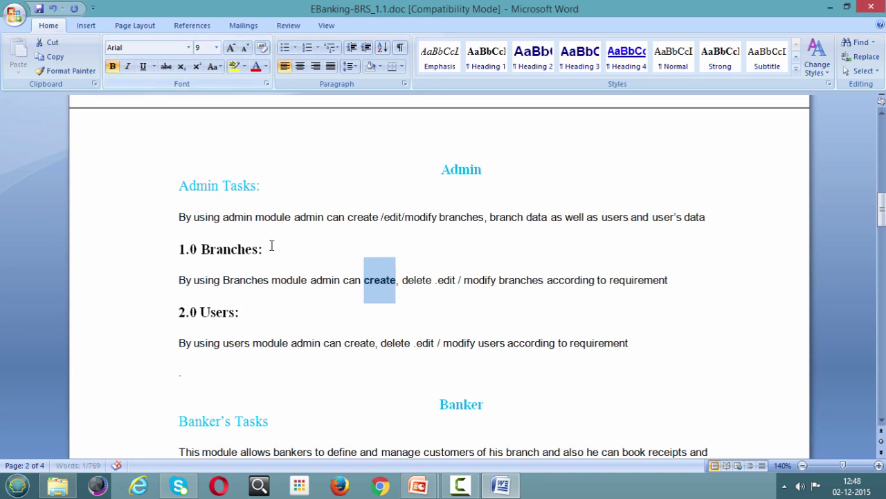
left_click(310, 334)
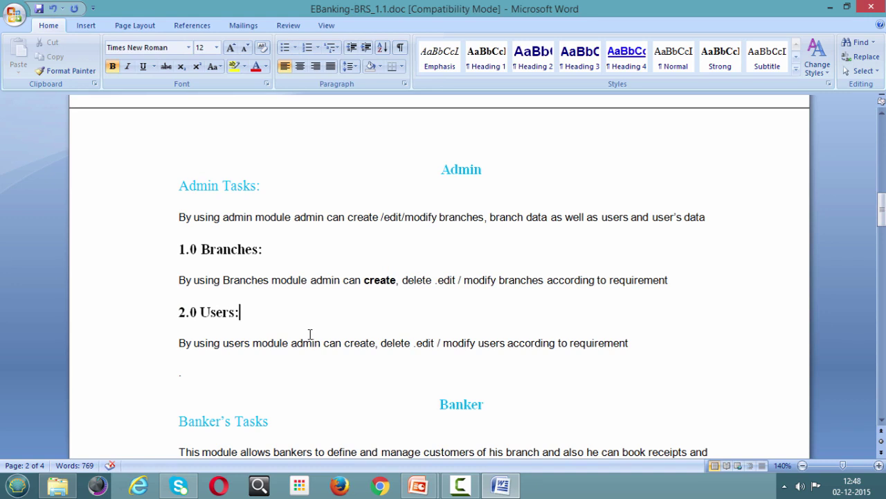
- Move down past Accounts Summary to the 7.0 Money Transfer and 8.0 Bills Pay sections
key("Down")
key("Down")
key("Down")
key("Down")
key("Down")
key("Down")
key("Down")
key("Down")
key("Down")
key("Down")
key("Down")
key("Down")
key("Down")
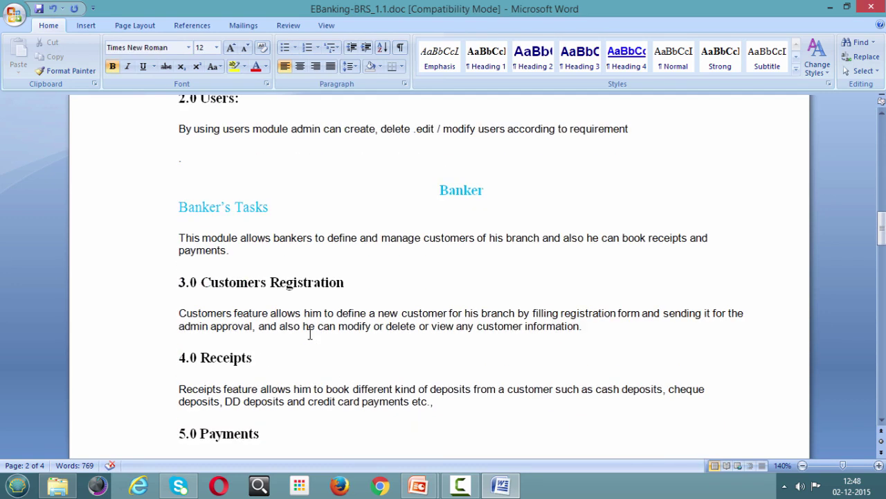
key("Down")
key("Down")
key("Down")
key("Down")
key("Down")
key("Down")
key("Down")
key("Down")
key("Down")
key("Down")
key("Down")
key("Down")
key("Down")
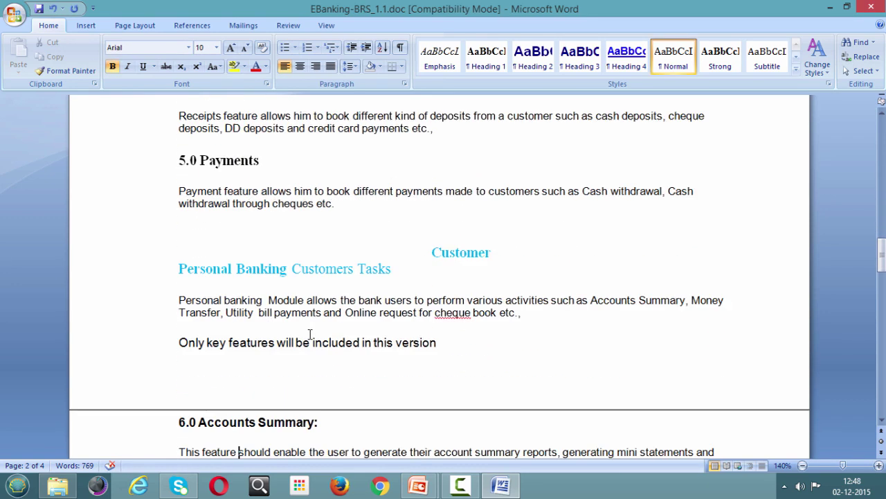
key("Down")
key("Down")
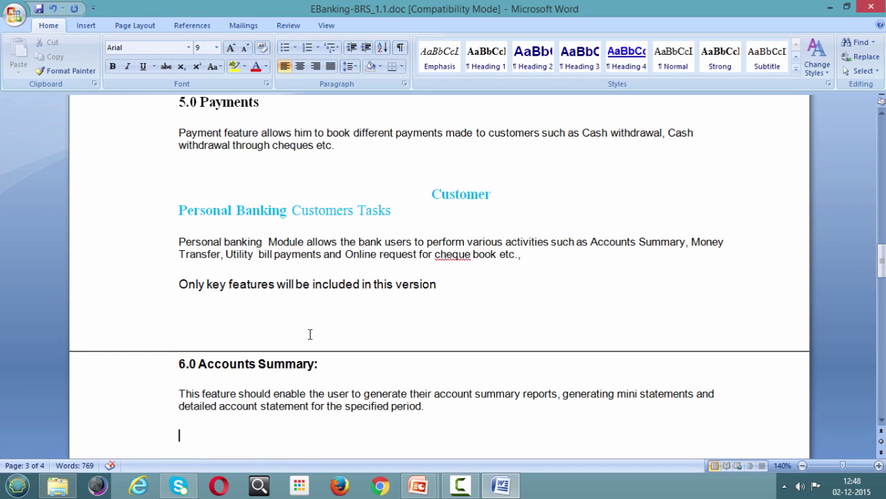
key("Down")
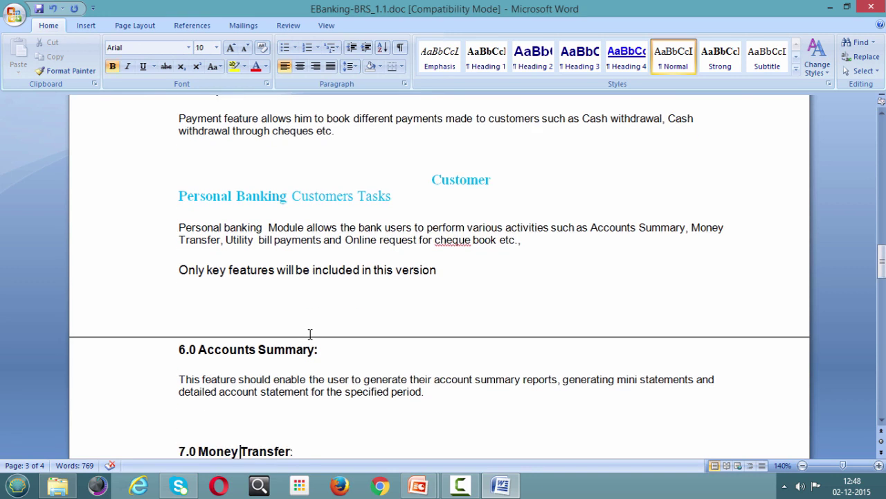
key("Down")
key("Down")
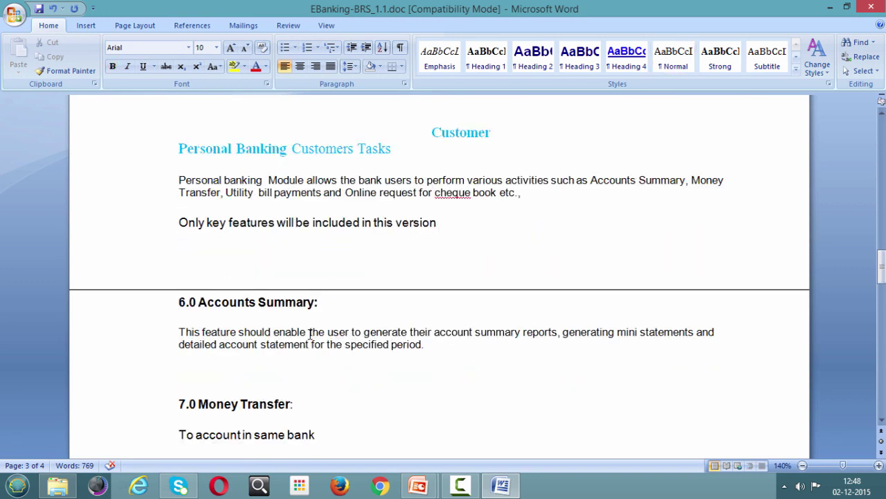
key("Down")
key("Down")
key("Down")
key("Down")
key("Down")
key("Down")
key("Down")
key("Down")
key("Down")
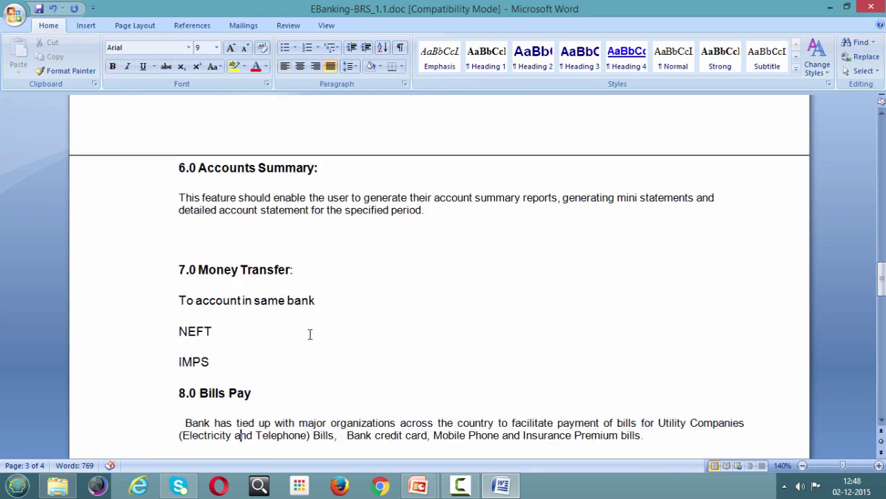
- Select the words Money, account, NEFT and IMPS in the Money Transfer section
double_click(225, 274)
left_click(225, 275)
double_click(238, 300)
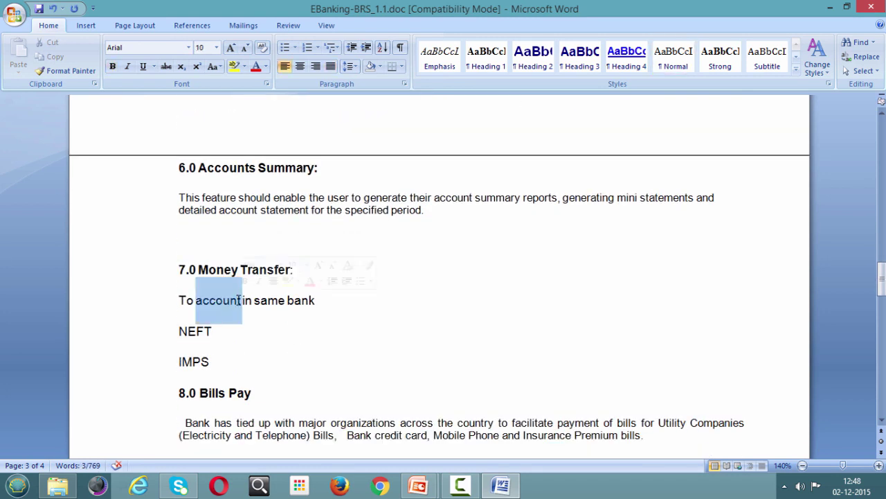
left_click(193, 334)
double_click(190, 336)
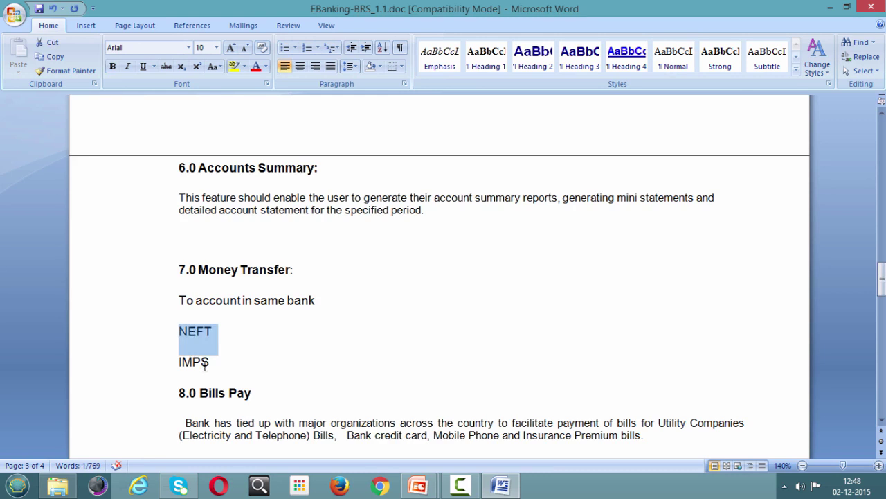
double_click(203, 363)
left_click(252, 372)
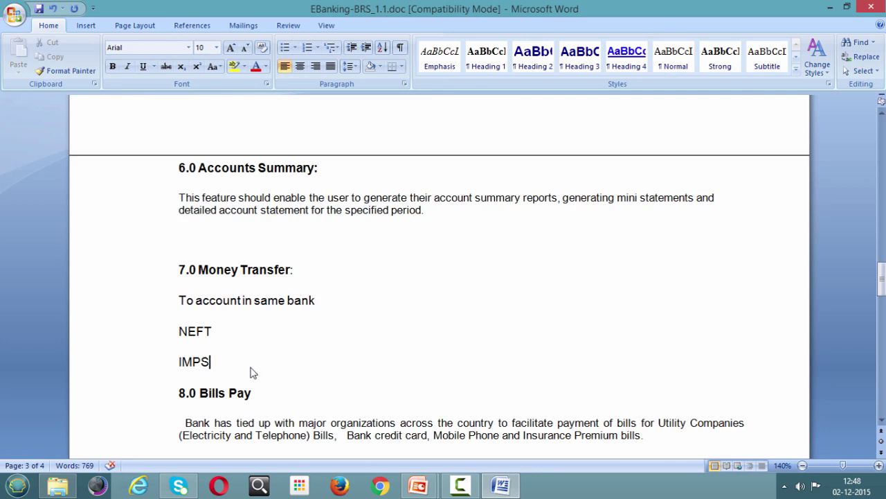
key("Down")
key("Down")
key("Down")
key("Down")
key("Down")
key("Down")
key("Down")
key("Down")
key("Down")
key("Down")
key("Down")
key("Down")
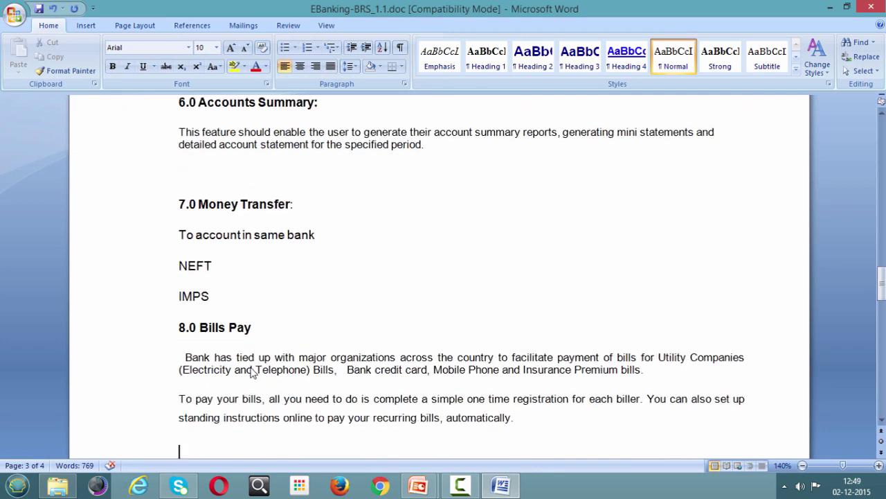
- Move past the Security features line, then close the document without saving
key("Down")
key("Down")
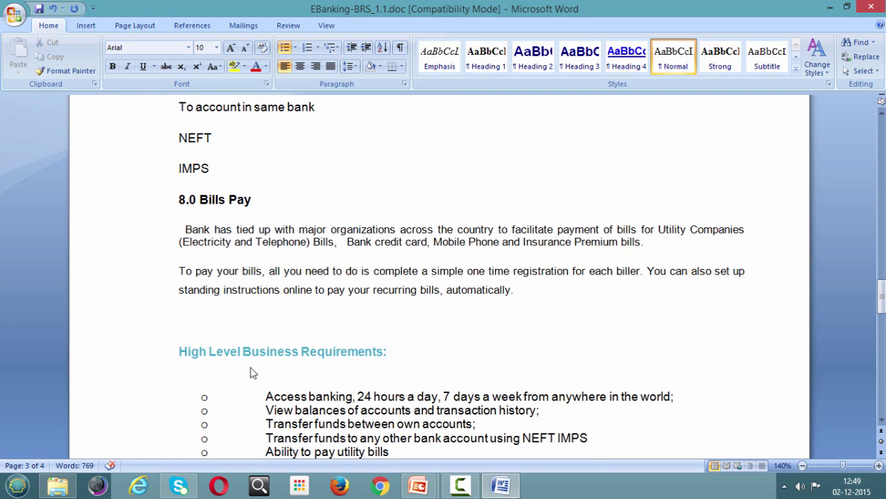
key("Down")
key("Down")
key("Down")
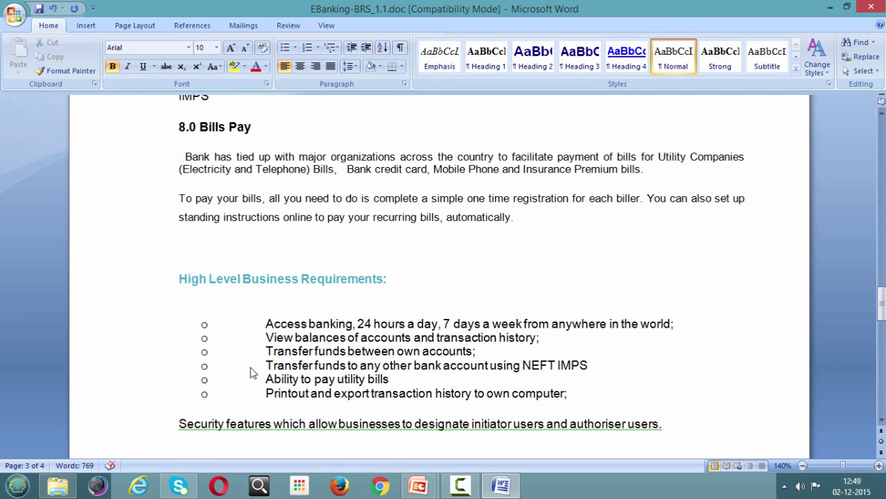
left_click(871, 6)
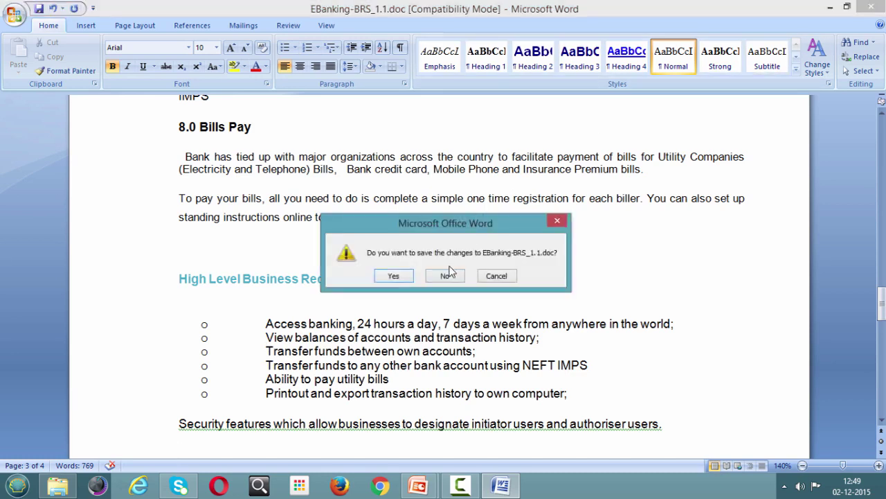
left_click(447, 273)
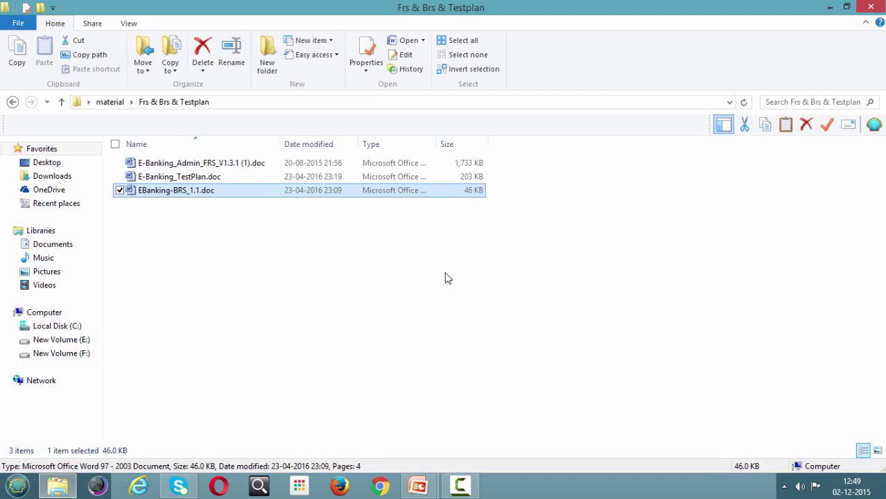
- Minimize Explorer and highlight 'SLA' and 'Service Level' on the SDLC slide
left_click(830, 7)
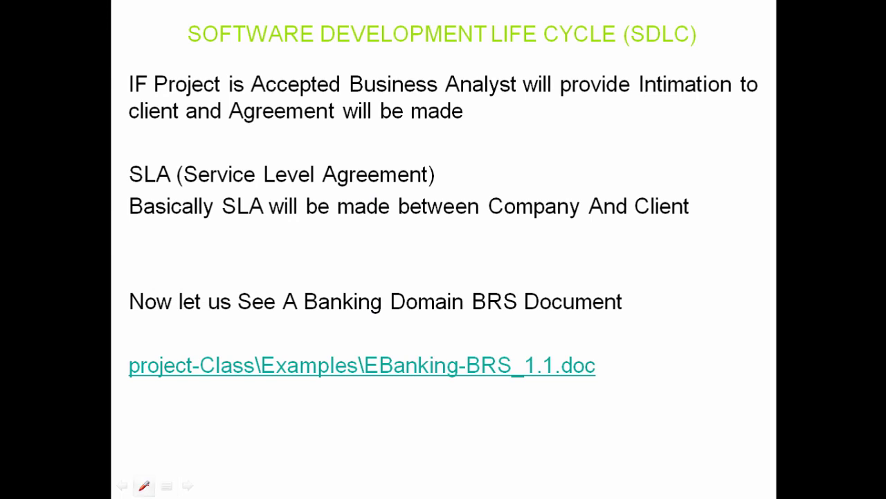
left_click(144, 486)
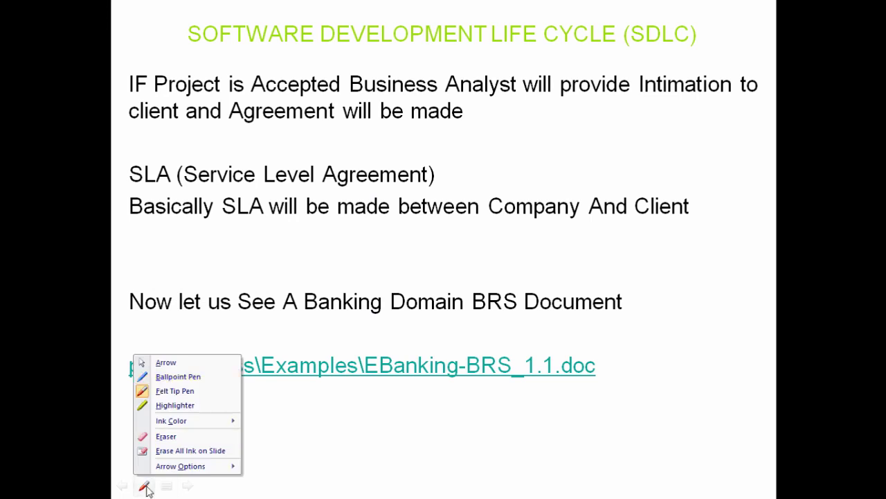
left_click(175, 405)
left_click_drag(131, 174, 148, 174)
left_click_drag(210, 168, 280, 167)
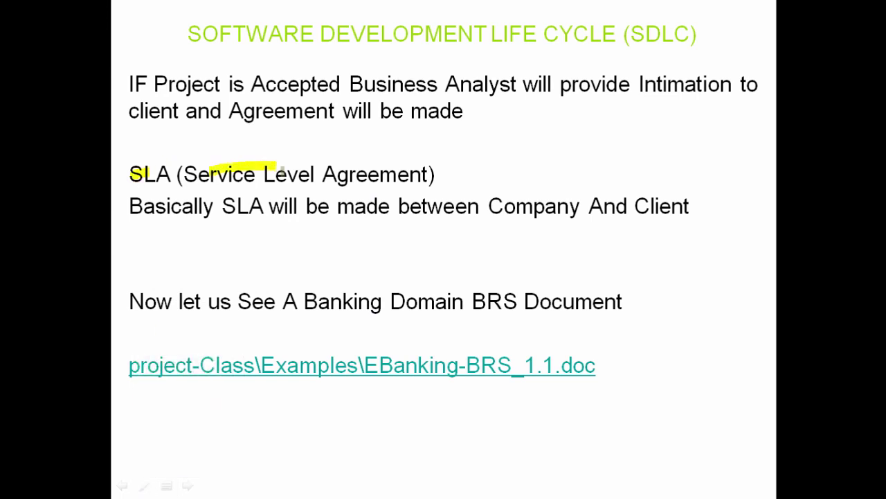